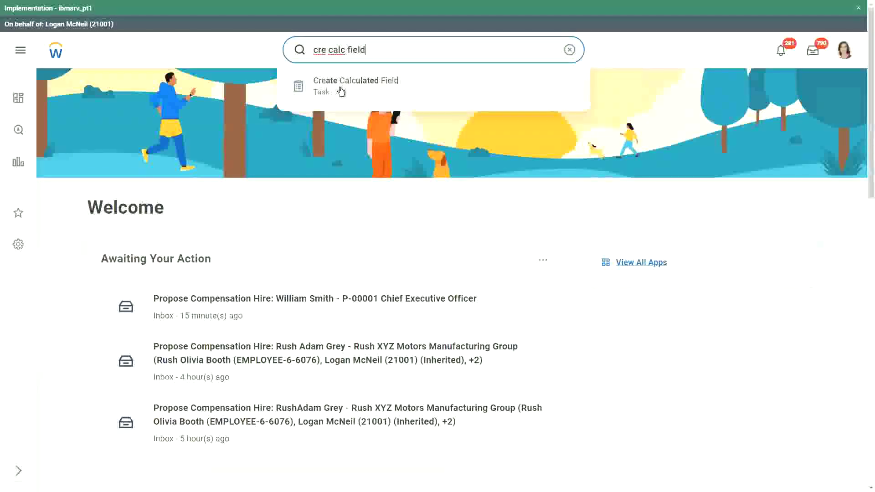
Step: Start the Create Calculated Field task and name the field CF-WW-Eval Exp-Test
left_click(340, 90)
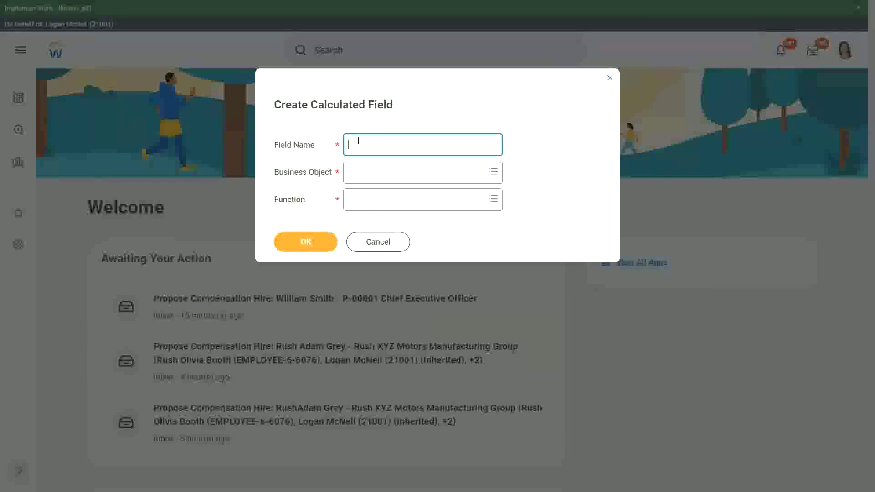
type("CF-WW-")
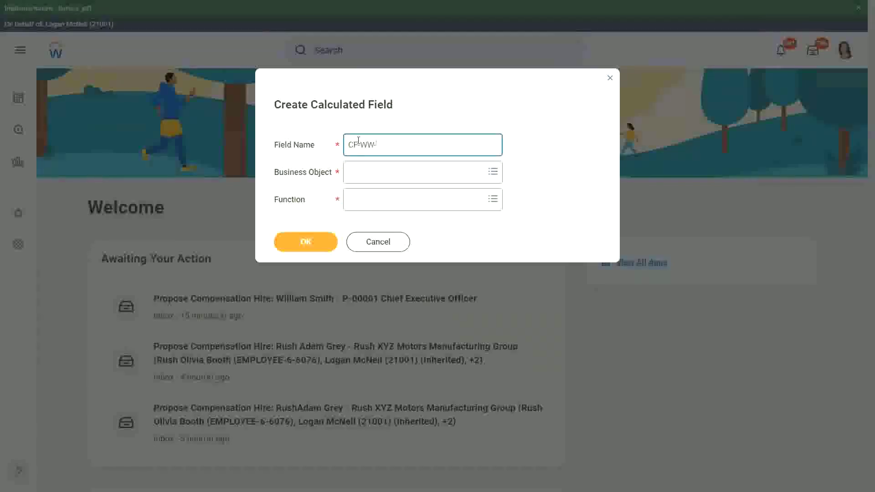
type("Eval Exp")
key("BackSpace")
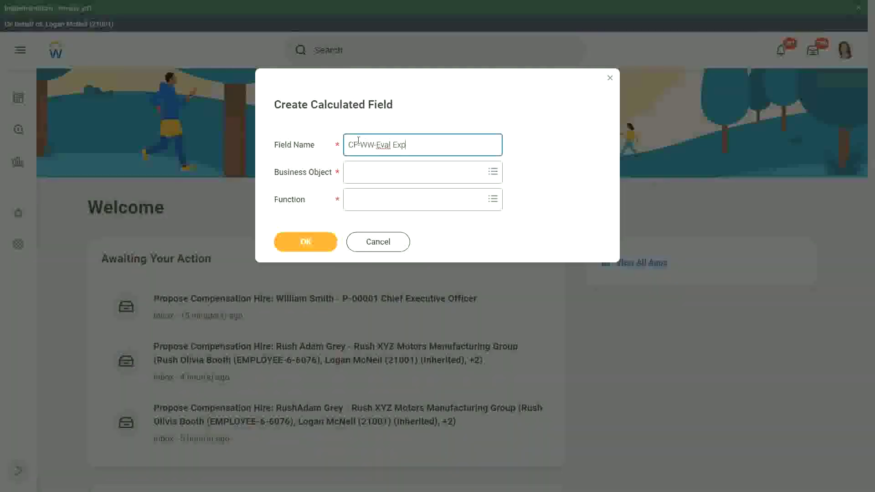
type("-")
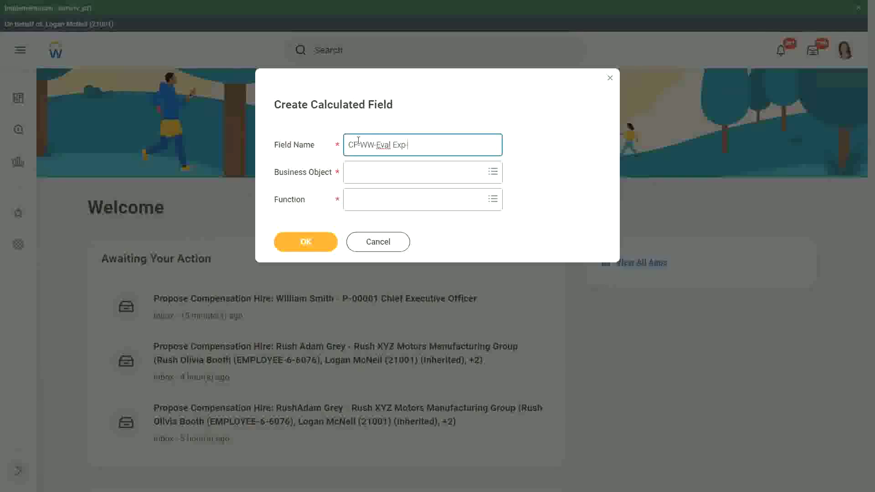
type("Test")
key("Tab")
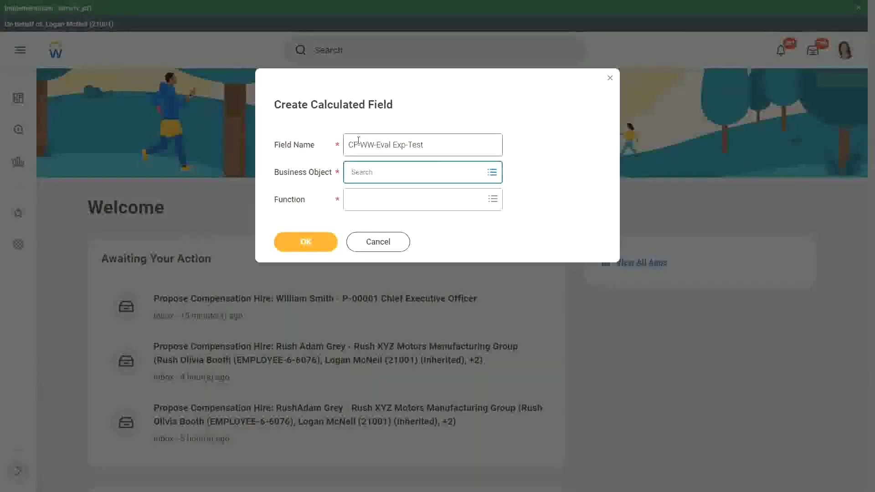
Step: Set the business object to Worker and the function to Evaluate Expression, and proceed to the field's definition
type("worker")
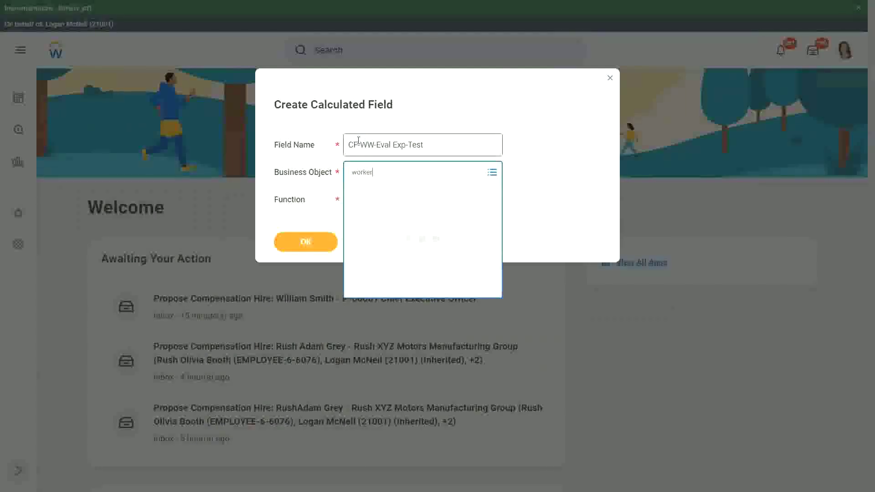
key("Return")
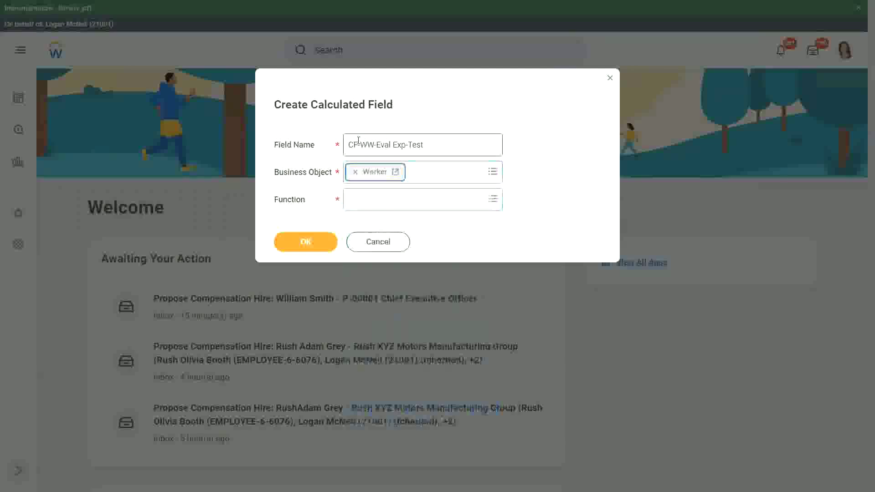
key("Tab")
type("eval exp")
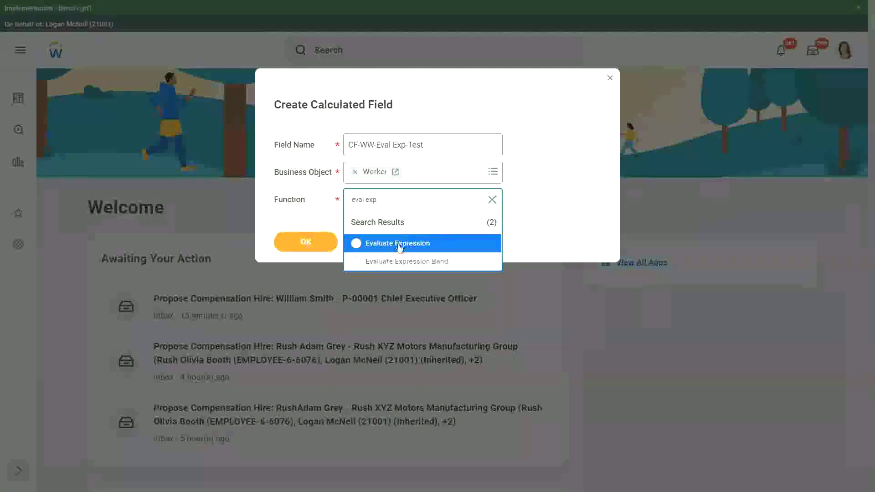
left_click(310, 241)
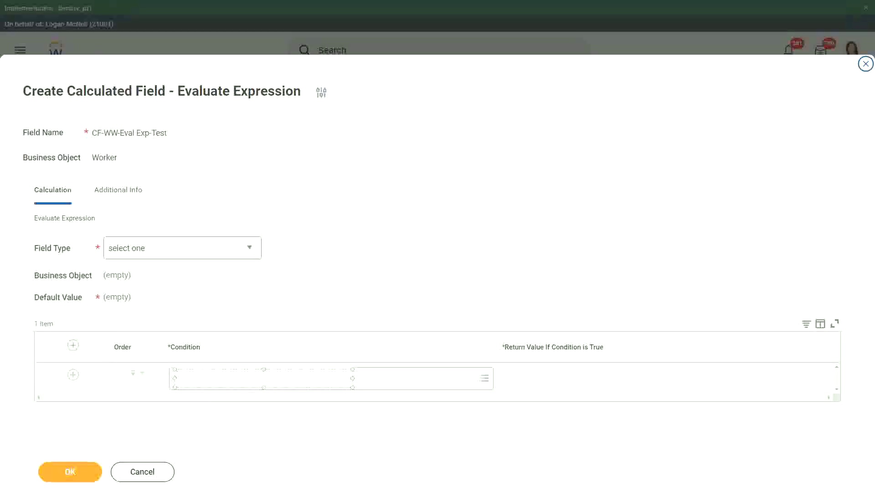
Step: Annotate the first row's Condition cell on screen with "Boolean or a T/F field"
type("Boolean")
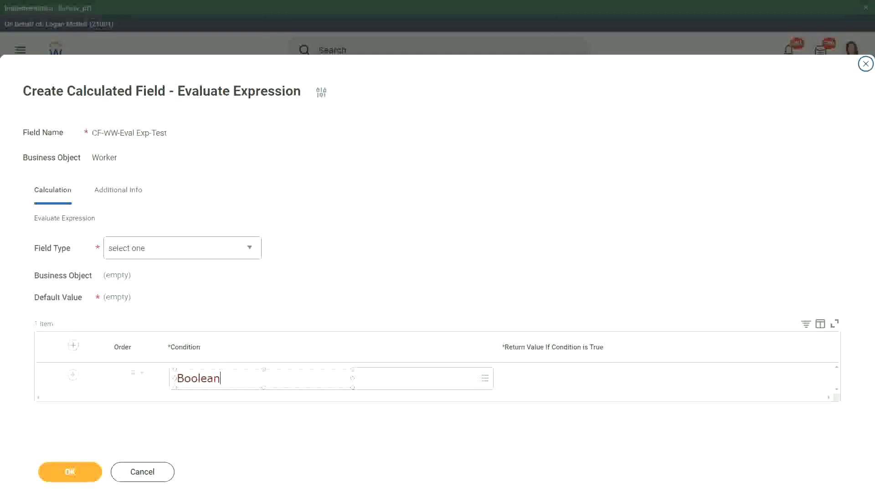
type(" or a T")
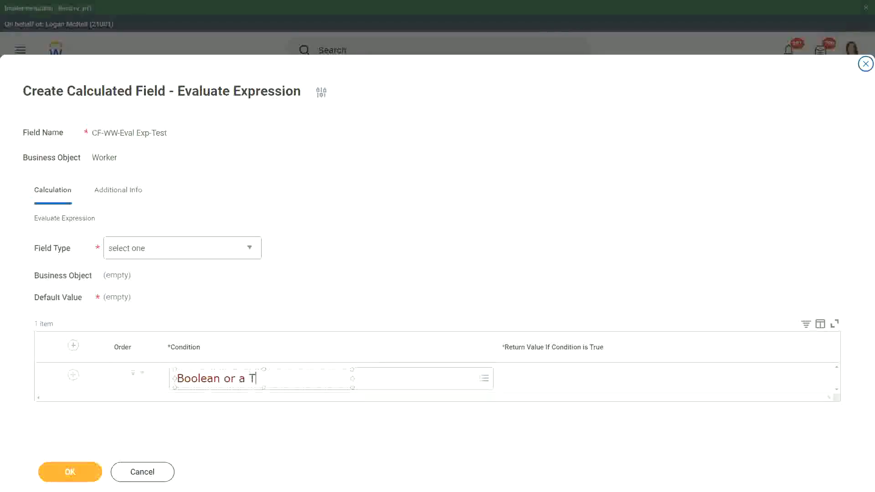
type("/F field")
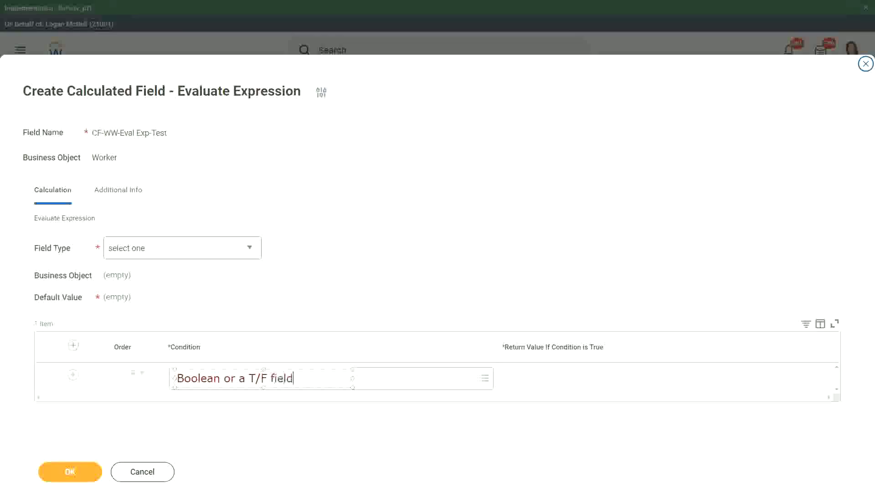
left_click(307, 285)
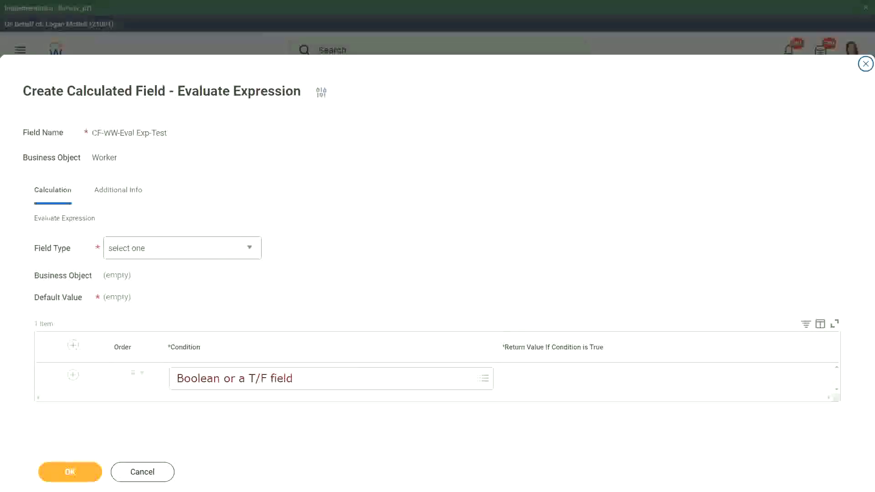
Step: Annotate the return value cell on screen with "Another Calc Field that gives the result", fitted on one line
left_click(521, 379)
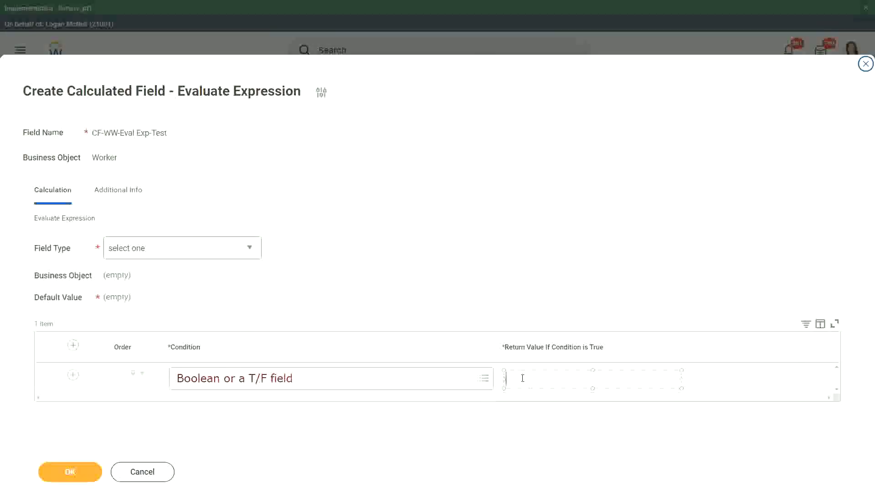
type("An")
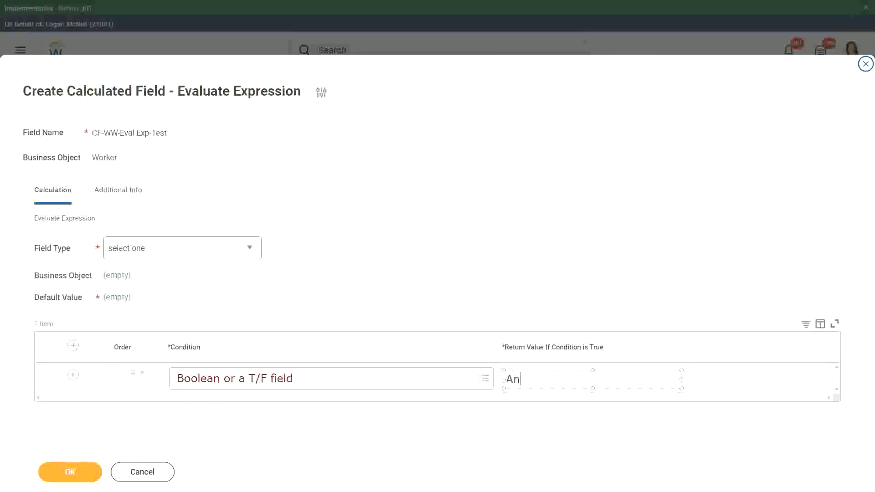
type("other Calc Field tha")
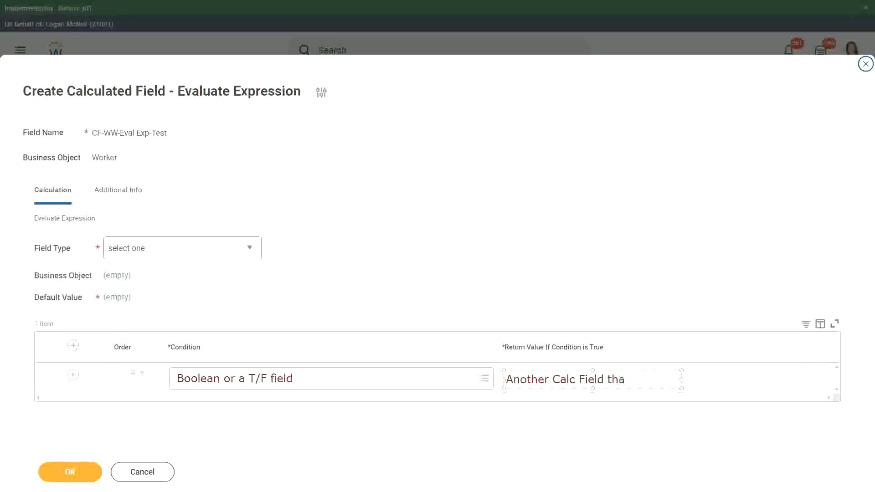
type("t gives the result")
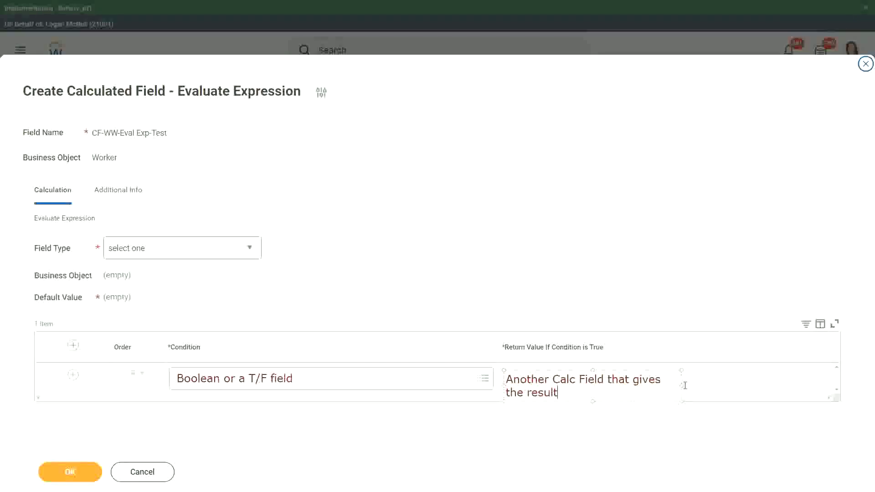
left_click_drag(682, 385, 771, 376)
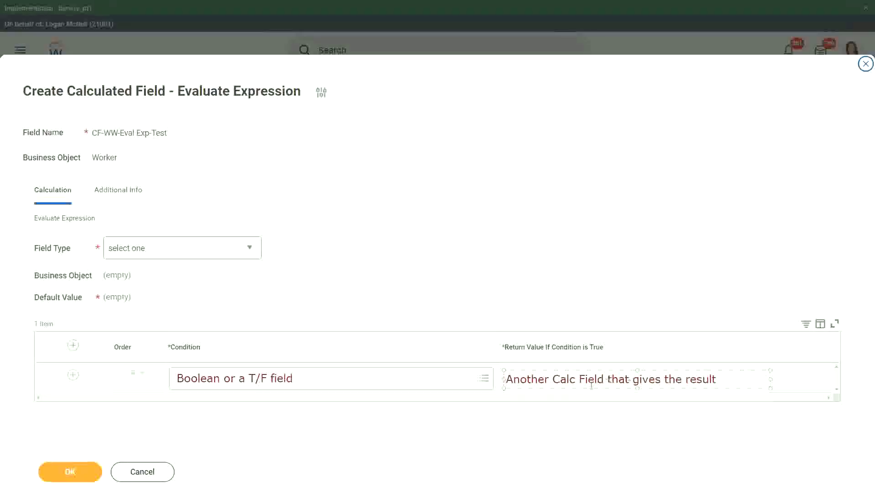
left_click(489, 423)
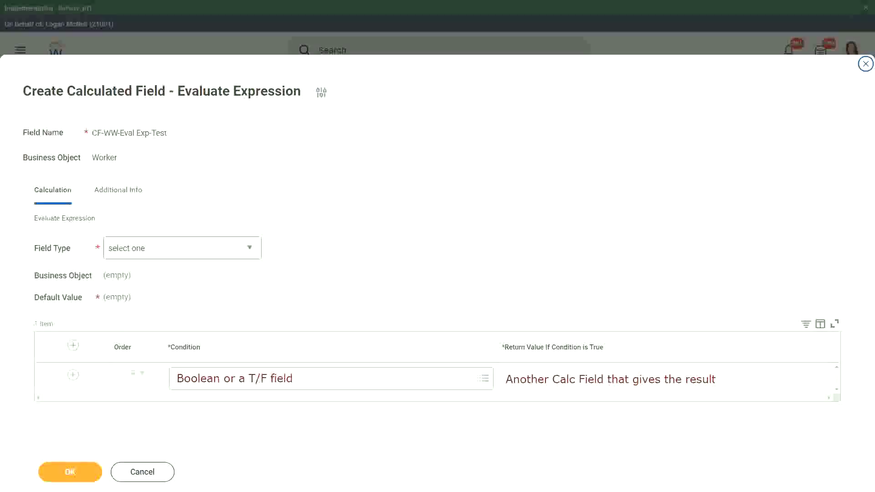
Step: Set the calculated field's field type to Text
left_click(254, 247)
key("Escape")
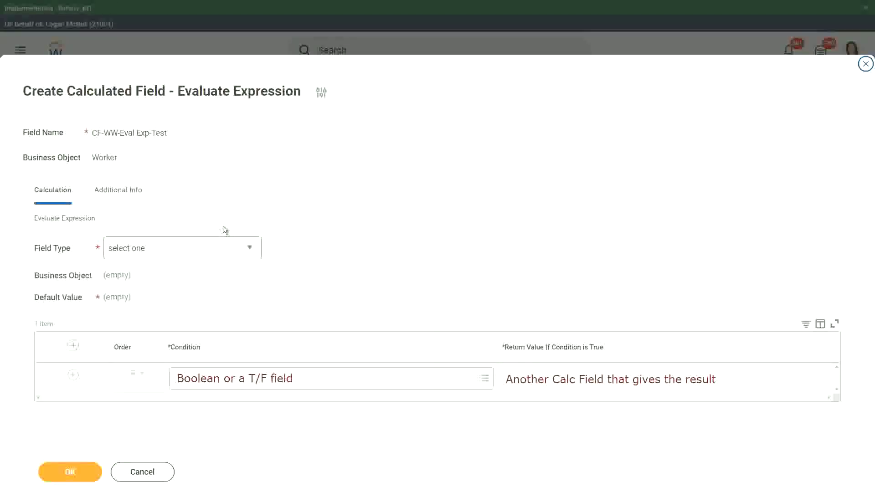
left_click(252, 249)
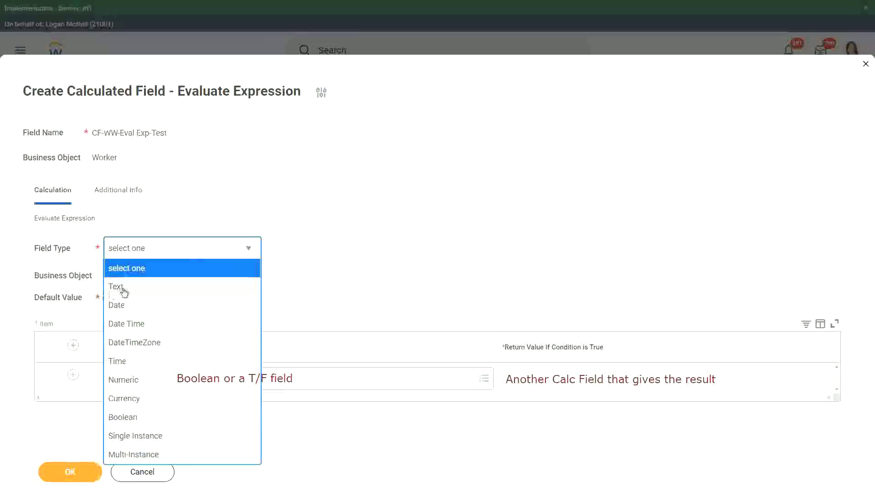
left_click(123, 290)
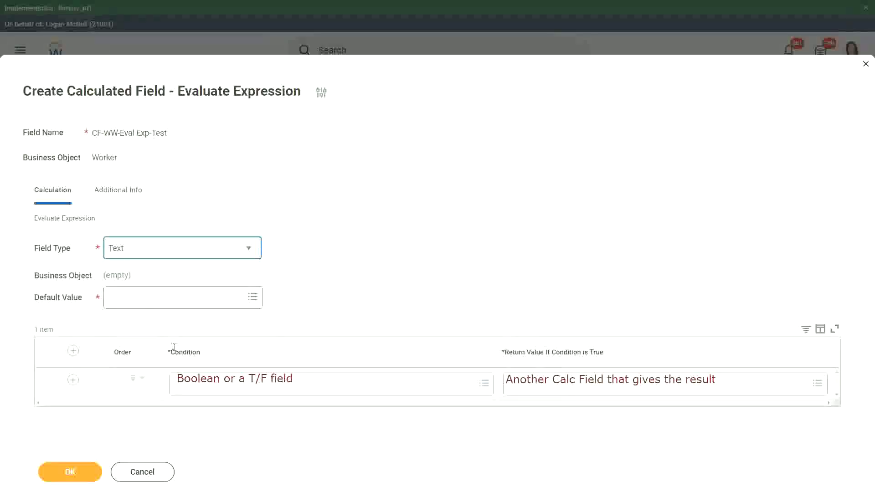
Step: Annotate the Default Value box on screen with "Some Default Value" and align the note inside the box
left_click(118, 297)
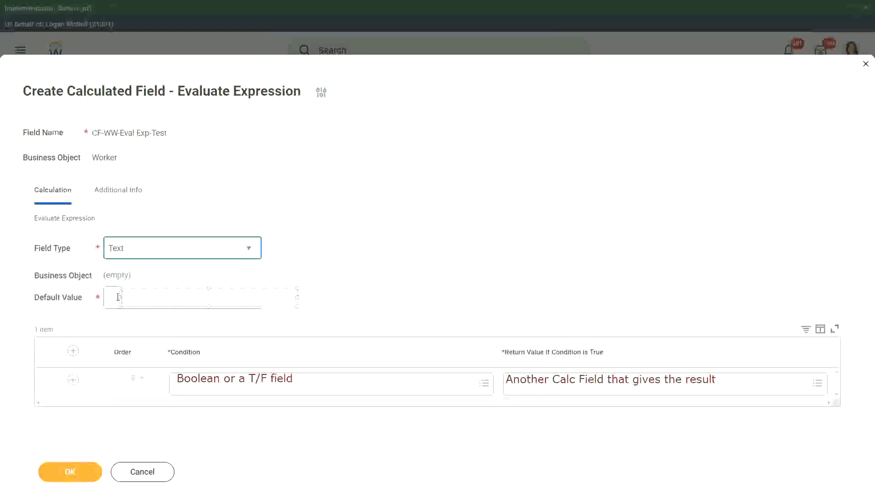
type("Some ")
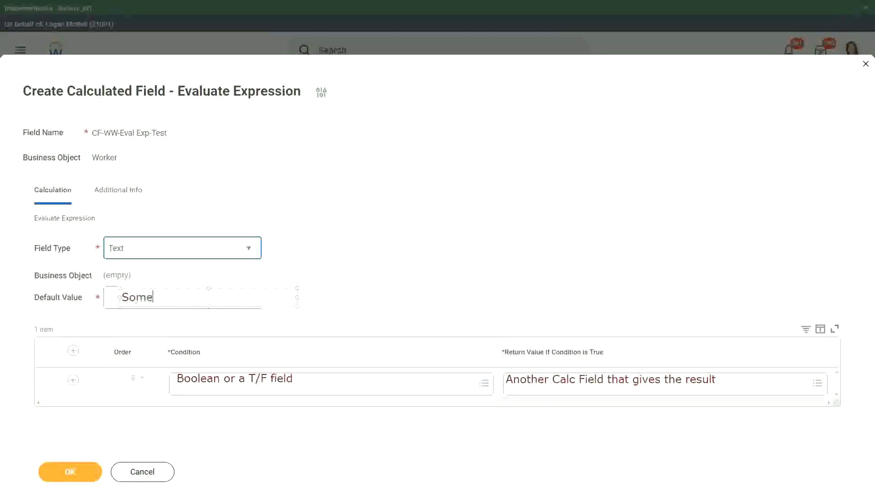
type("Default Value")
left_click_drag(217, 288, 211, 291)
left_click(365, 282)
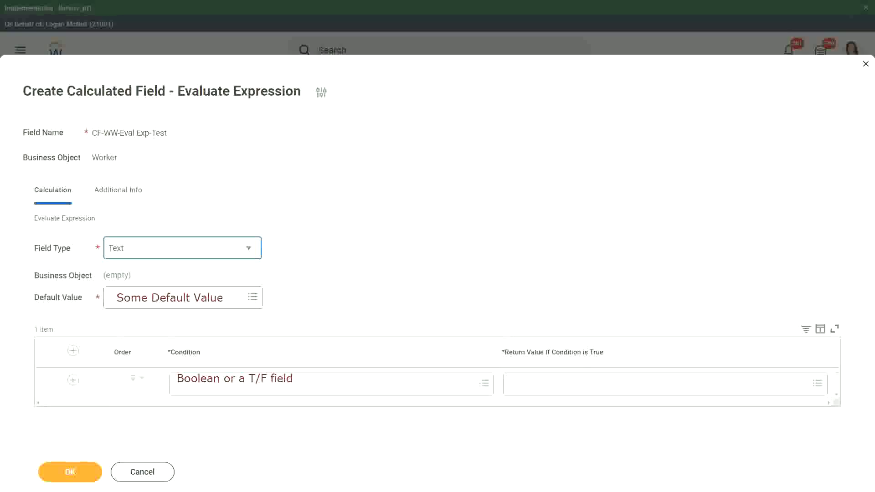
Step: Annotate the return value cell on screen with "Type in the value that you want in the output" on one line
left_click(516, 384)
type("Type in")
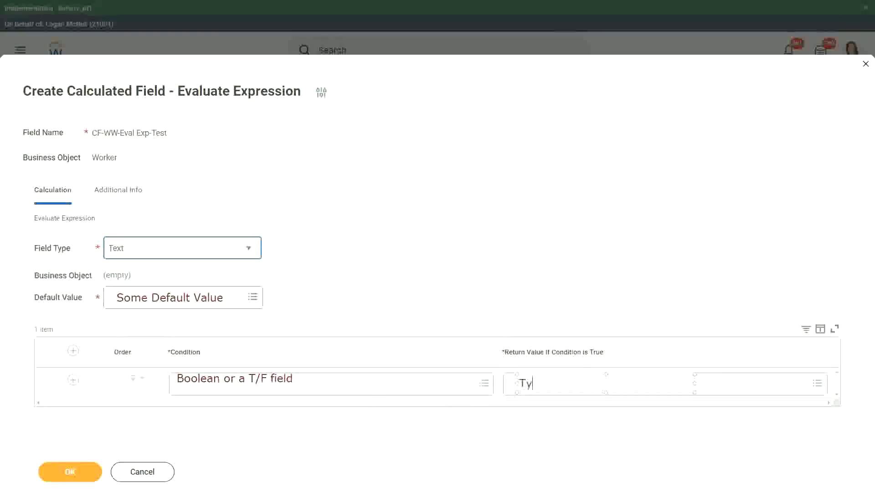
type(" the value that")
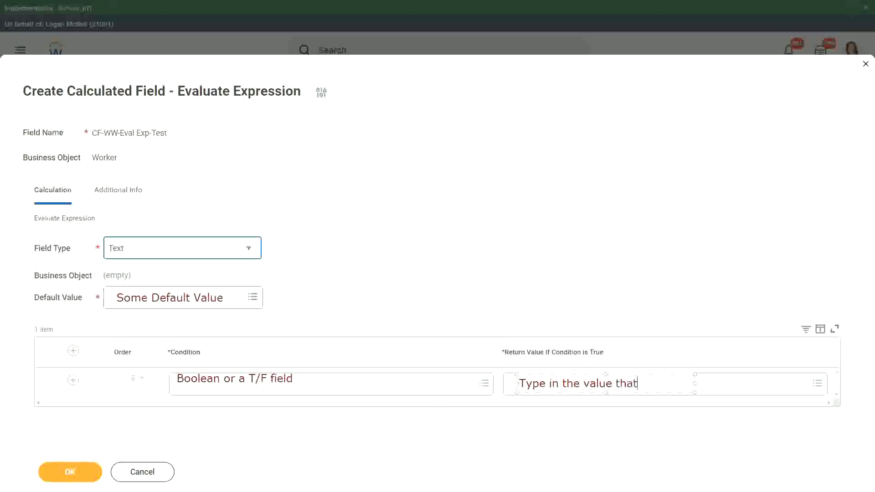
type(" you want in the output")
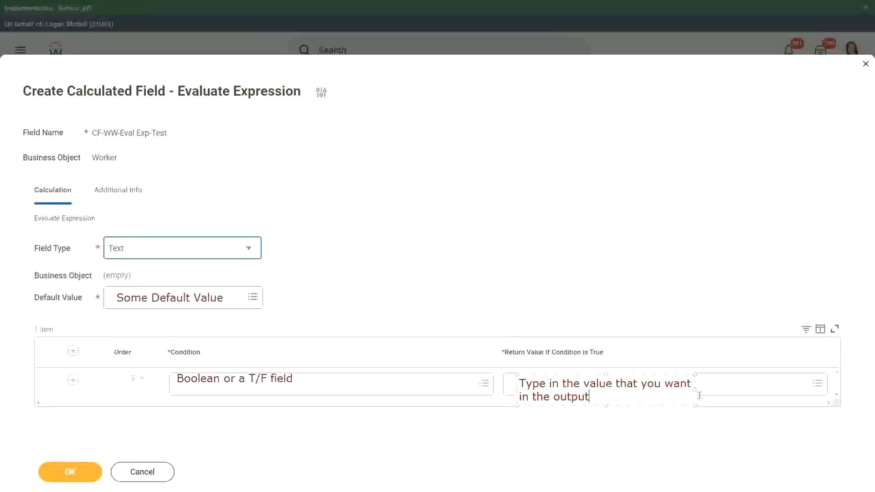
left_click_drag(692, 390, 799, 381)
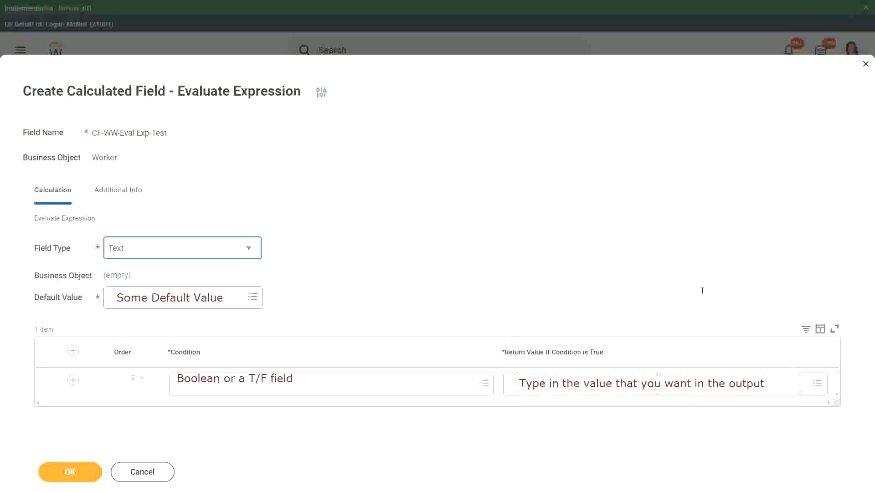
left_click(688, 277)
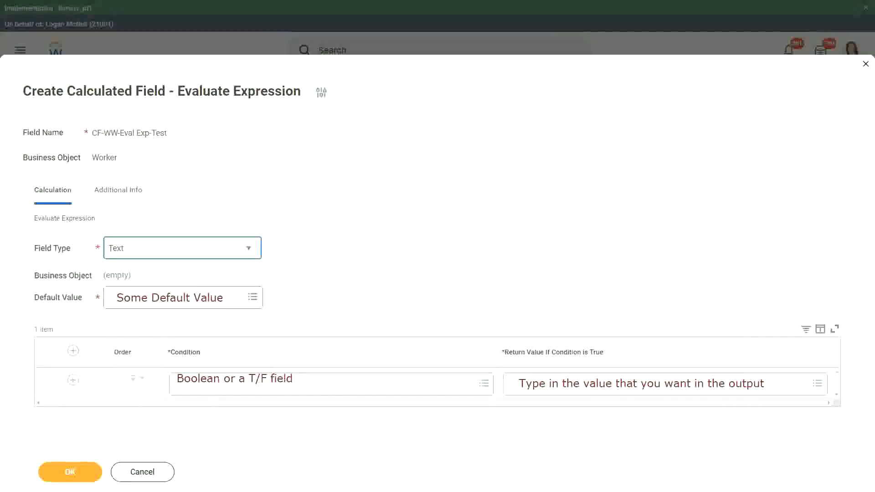
Step: Discard the unsaved calculated field and dismiss the Implementation banner on the home page
left_click(143, 474)
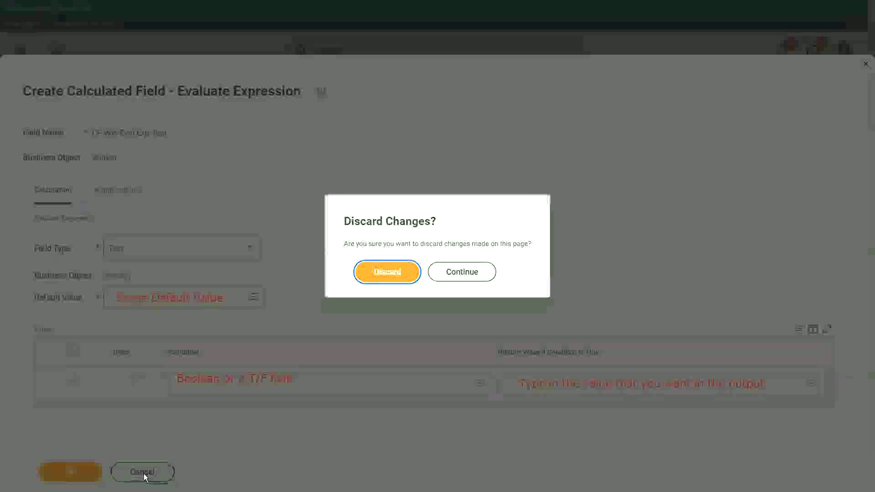
left_click(392, 273)
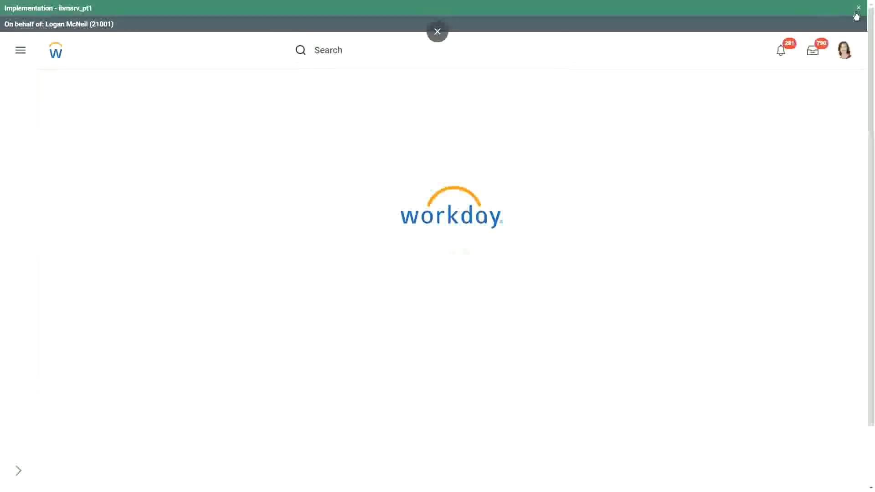
left_click(859, 8)
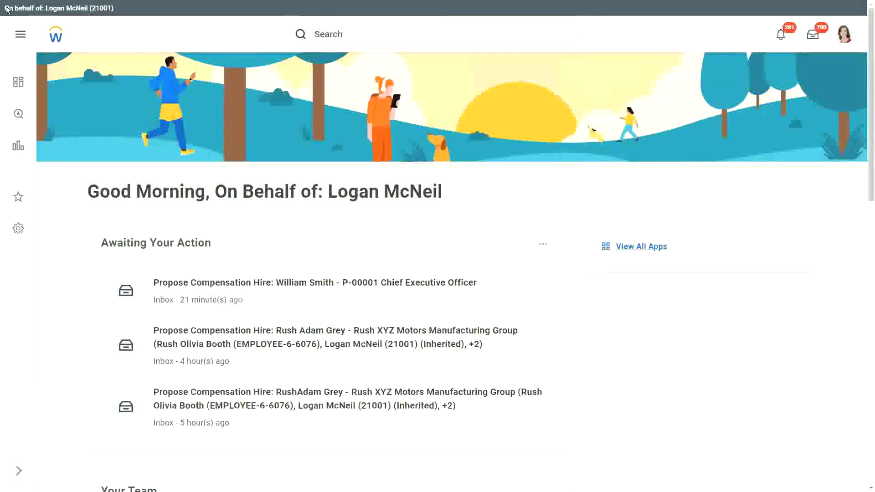
key("F11")
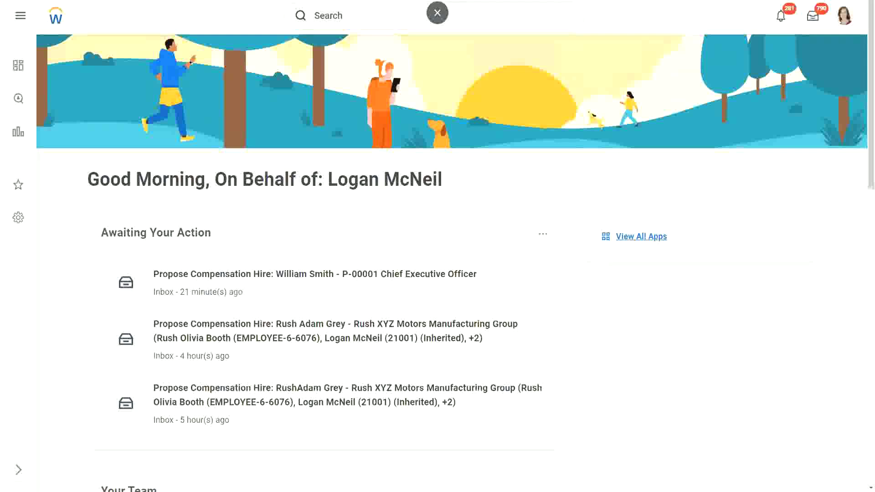